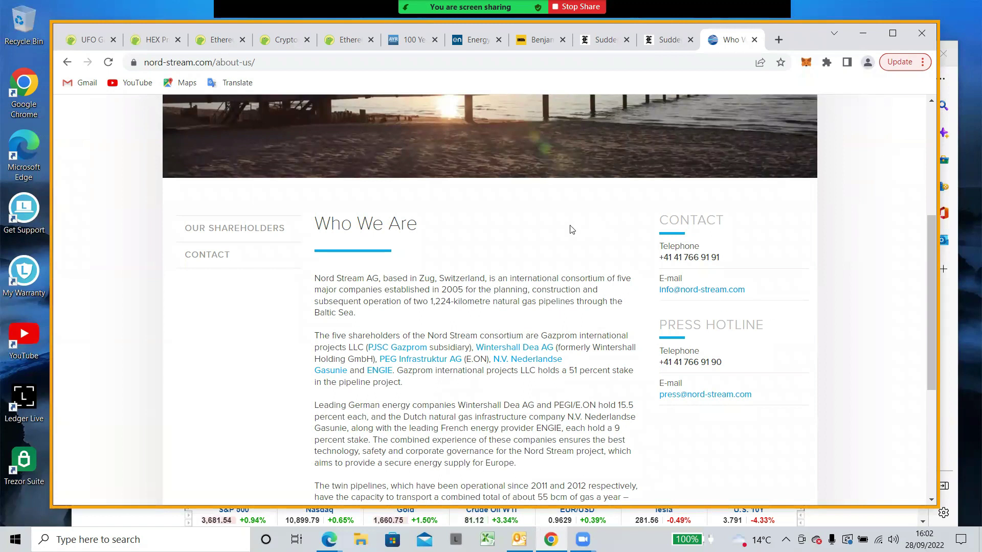
Step: Switch to the Washington Examiner 'Sudden leaks' article on the Nord Stream pipelines
click(672, 48)
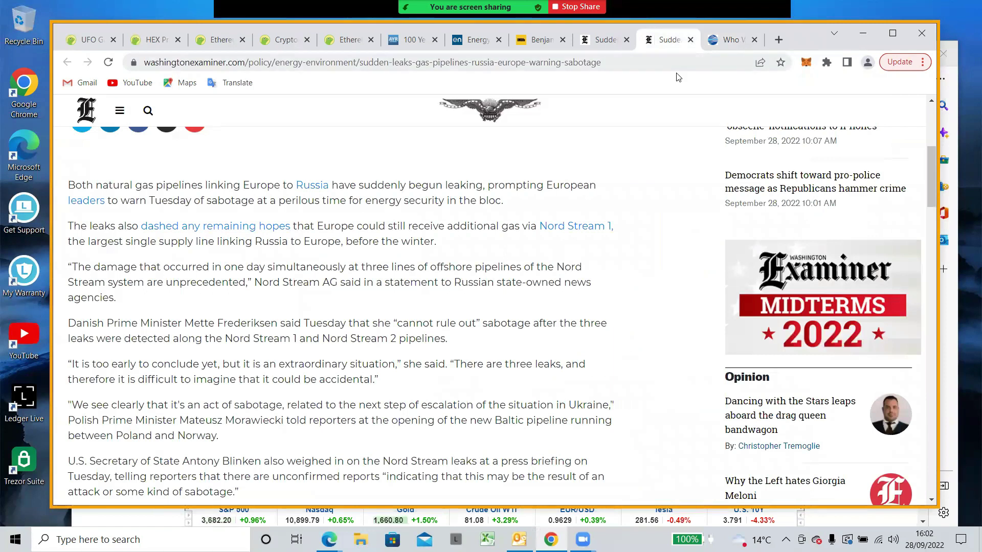